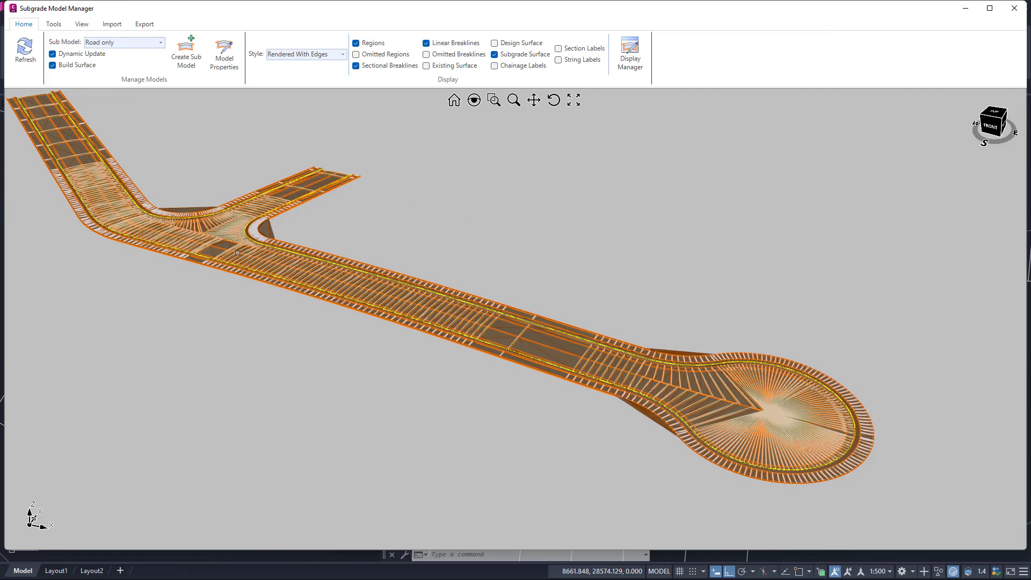
# Set the model's display style to Rendered for a close view of the road intersection
pyautogui.scroll(5, 282, 245)
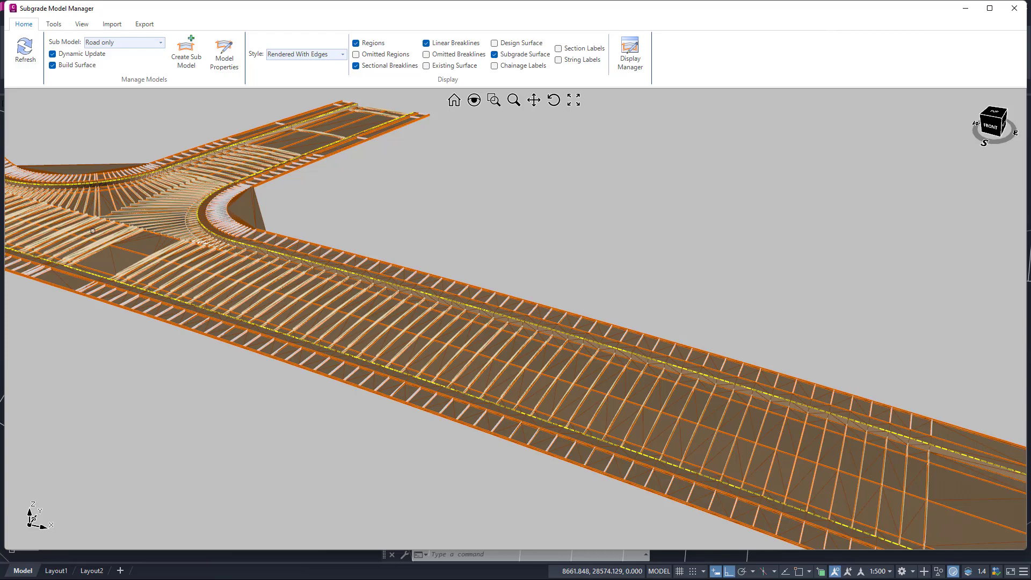
pyautogui.scroll(5, 80, 205)
pyautogui.keyDown('shift'); pyautogui.moveTo(241, 290); pyautogui.dragTo(366, 272, button='middle'); pyautogui.keyUp('shift')
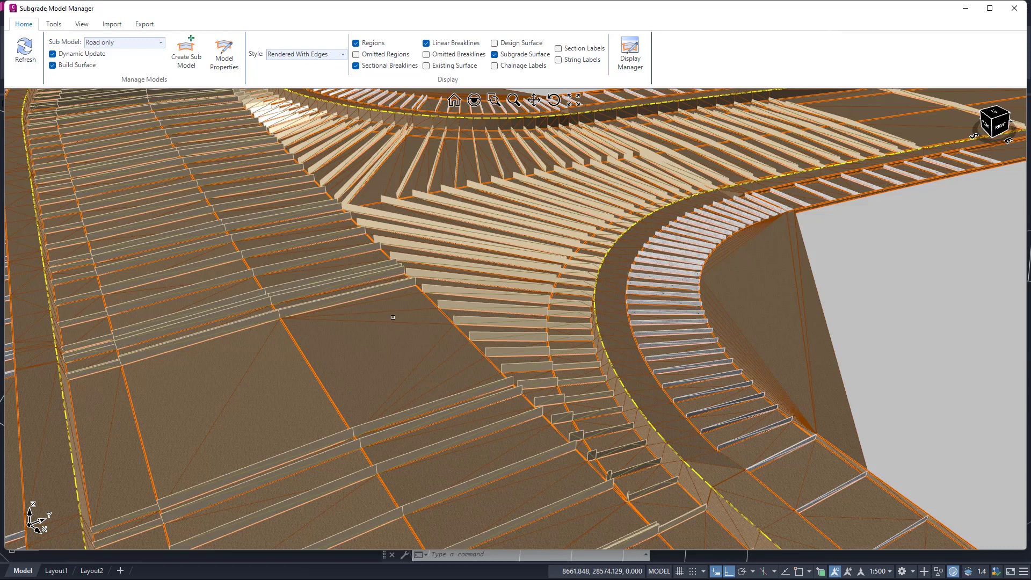
pyautogui.click(342, 55)
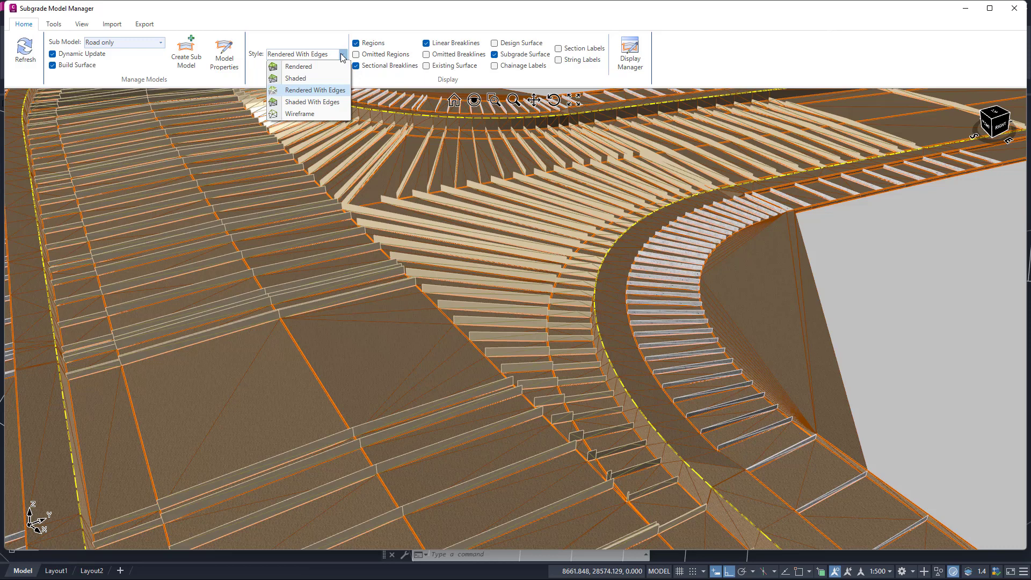
pyautogui.click(321, 72)
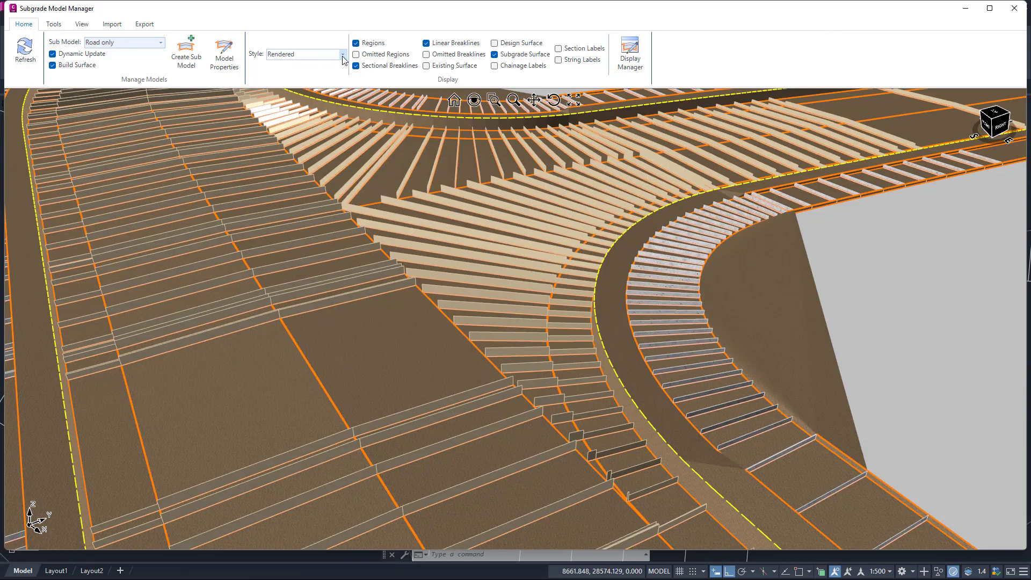
pyautogui.click(344, 56)
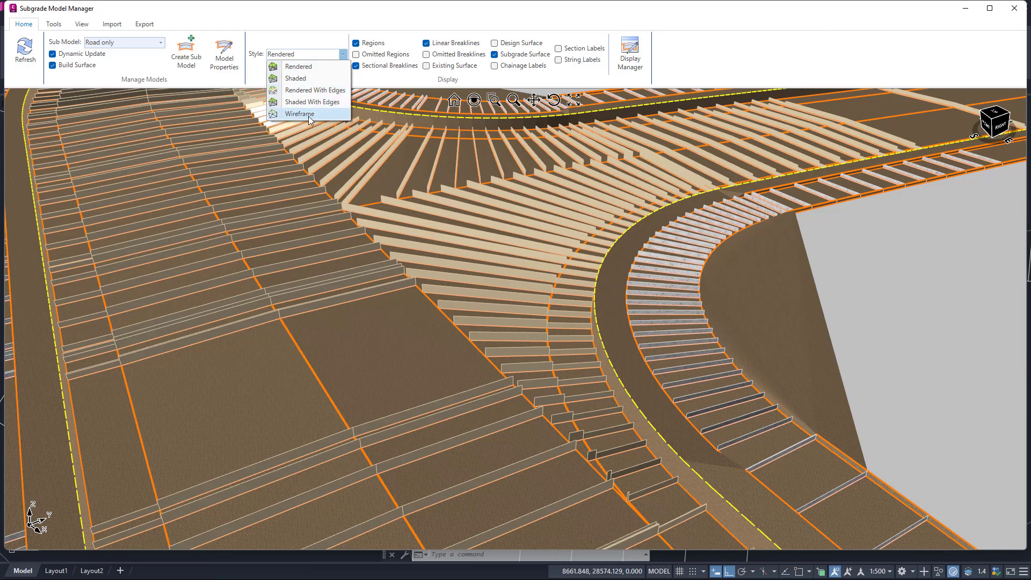
pyautogui.click(312, 40)
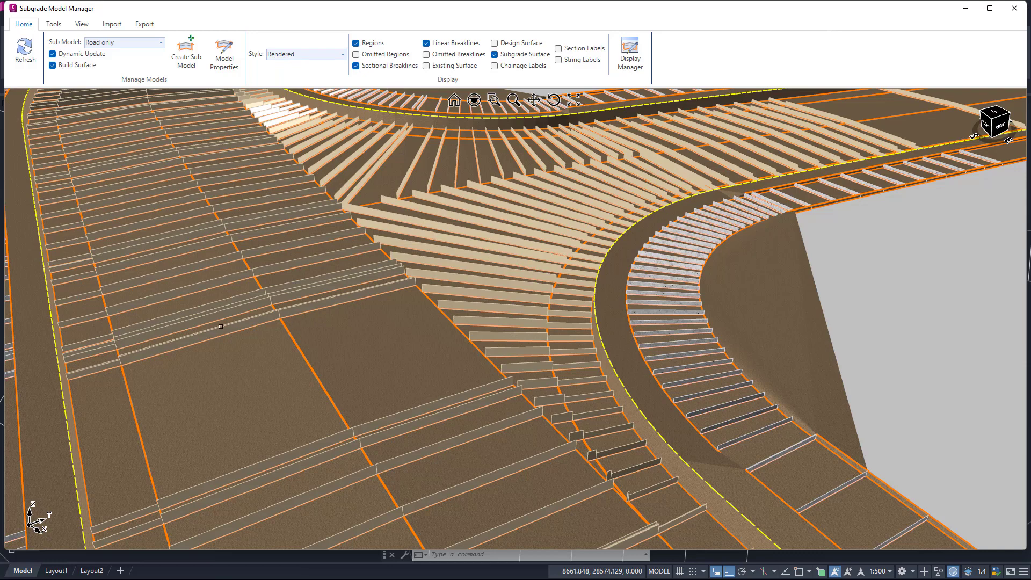
# Turn on the omitted regions to examine the kerb and pavement layers beside the intersection, and turn them off again
pyautogui.keyDown('shift'); pyautogui.moveTo(249, 311); pyautogui.dragTo(224, 308, button='middle'); pyautogui.keyUp('shift')
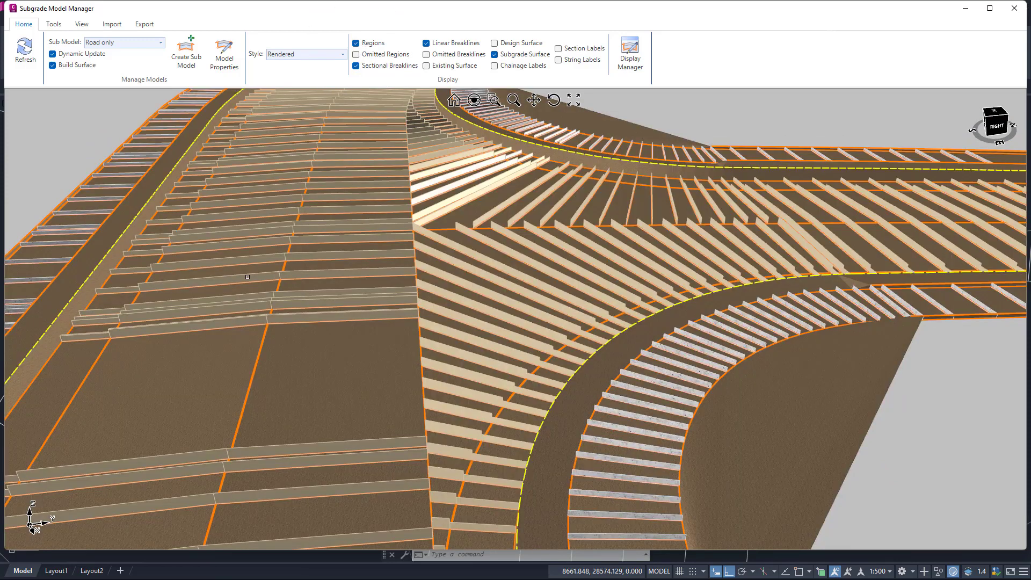
pyautogui.moveTo(217, 263); pyautogui.dragTo(404, 302, button='middle')
pyautogui.scroll(4, 403, 302)
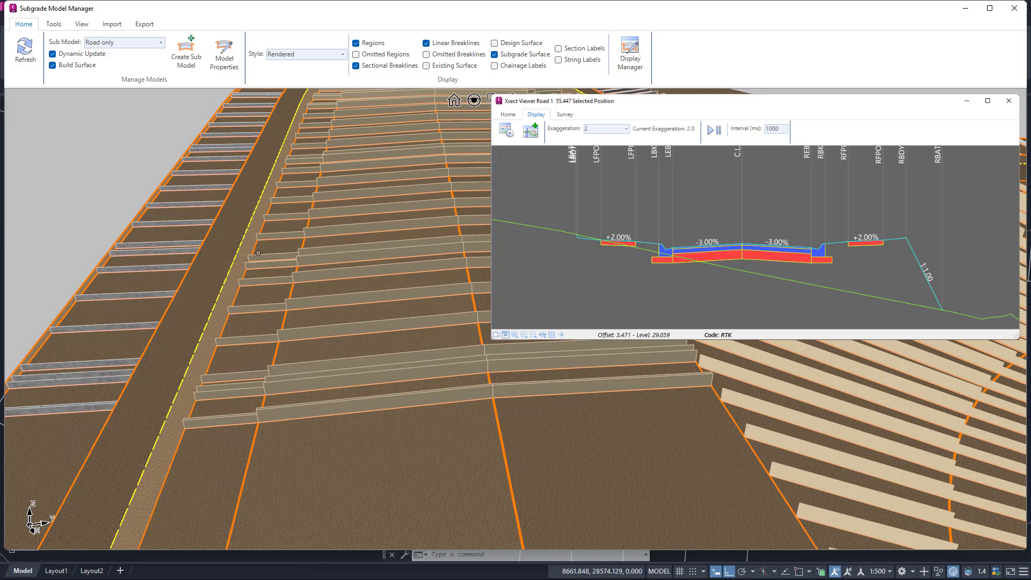
pyautogui.click(356, 55)
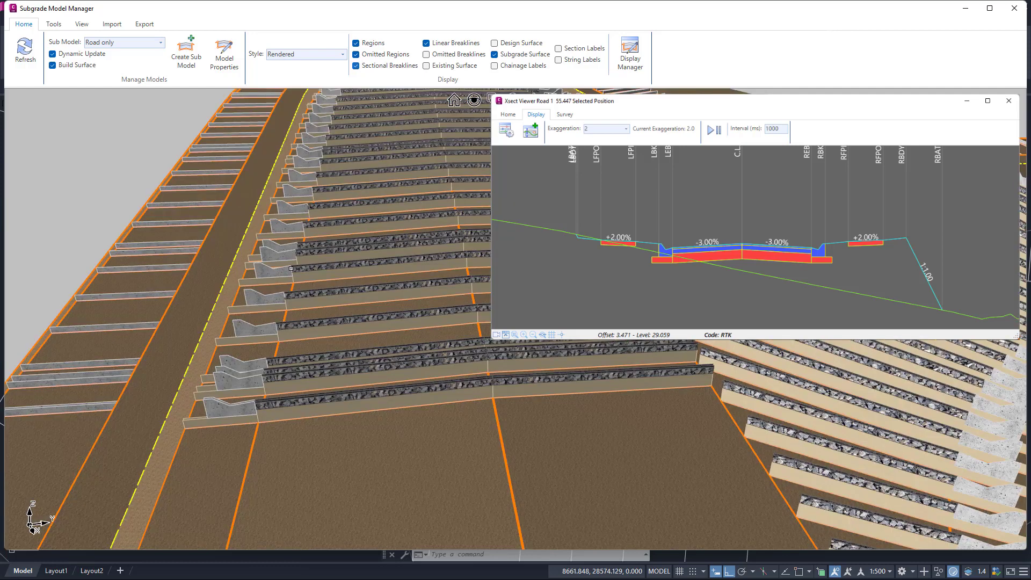
pyautogui.click(264, 331)
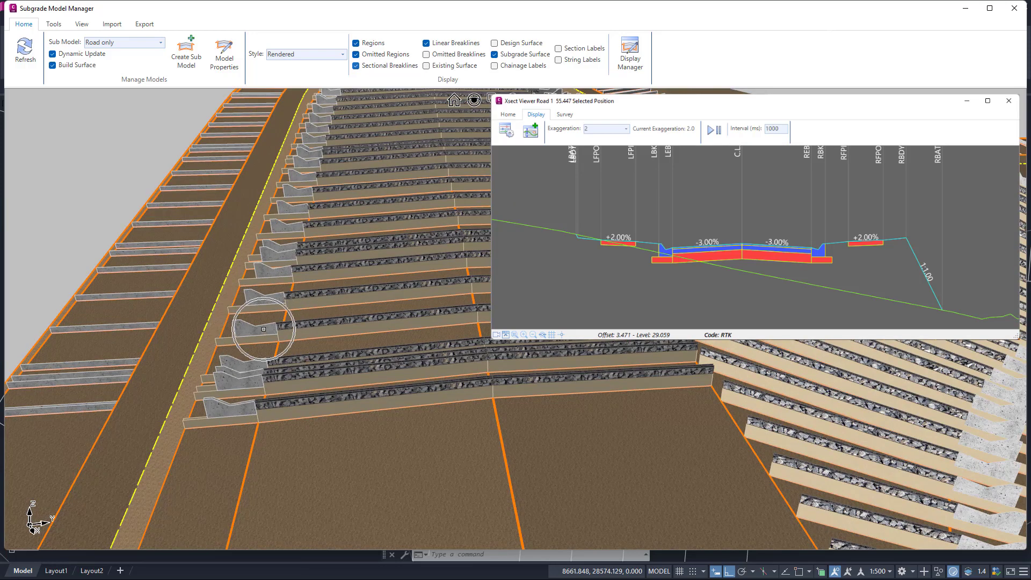
pyautogui.click(305, 324)
pyautogui.click(307, 320)
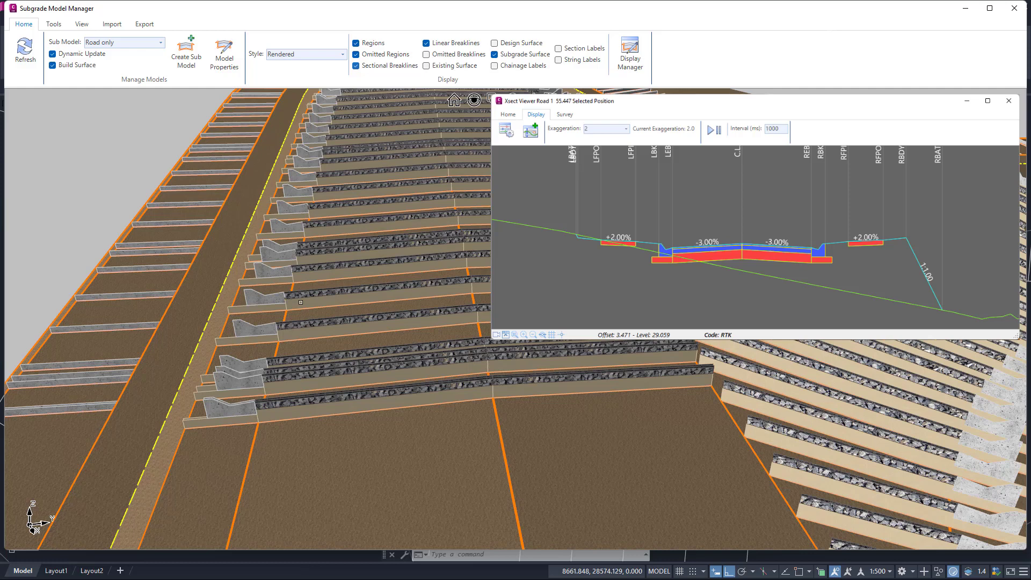
pyautogui.click(356, 54)
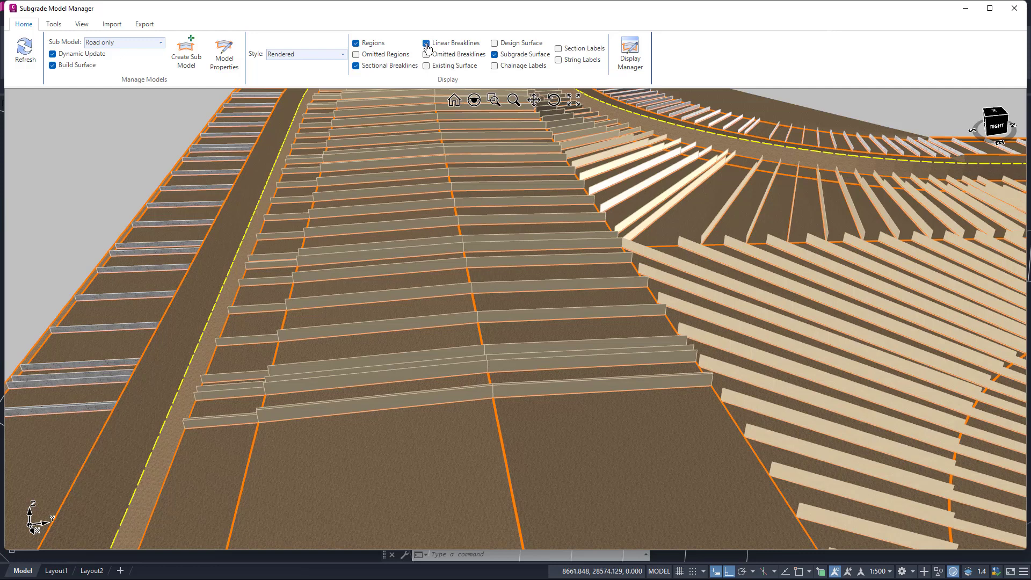
# Inspect the properties of the Road 1 sectional breakline at chainage 110.763 and of the C.L. linear breakline
pyautogui.click(317, 417)
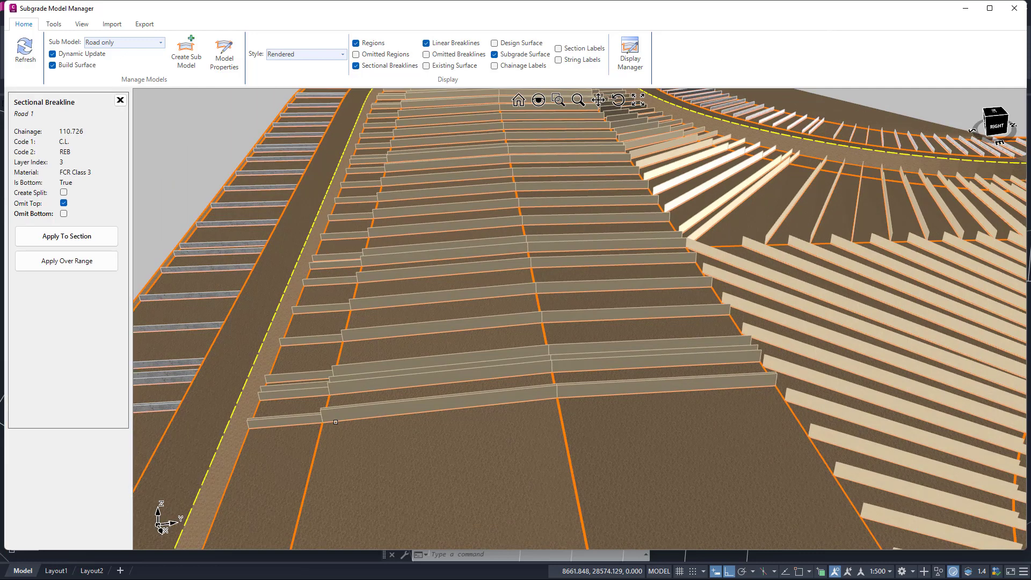
pyautogui.click(334, 422)
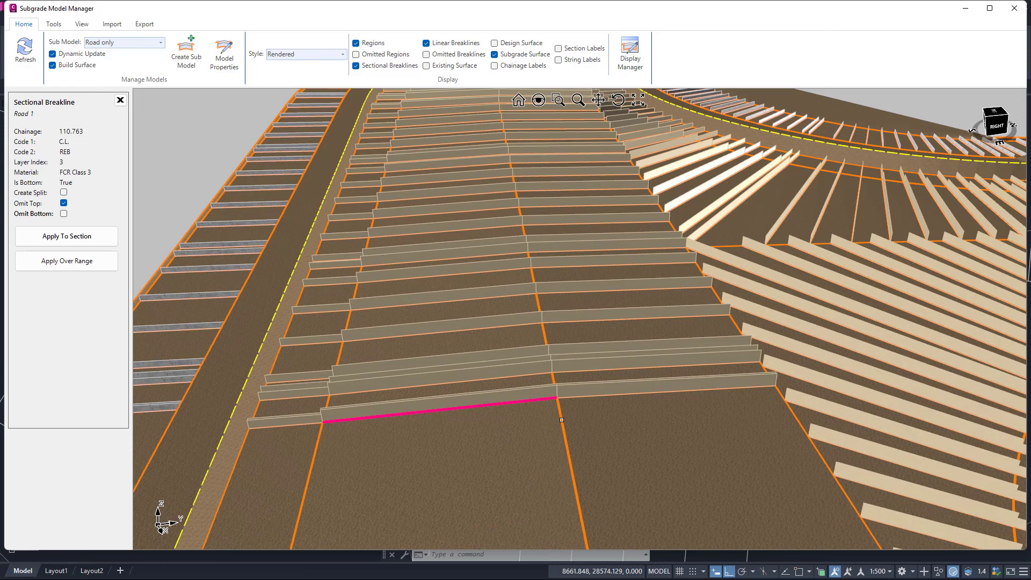
pyautogui.click(561, 420)
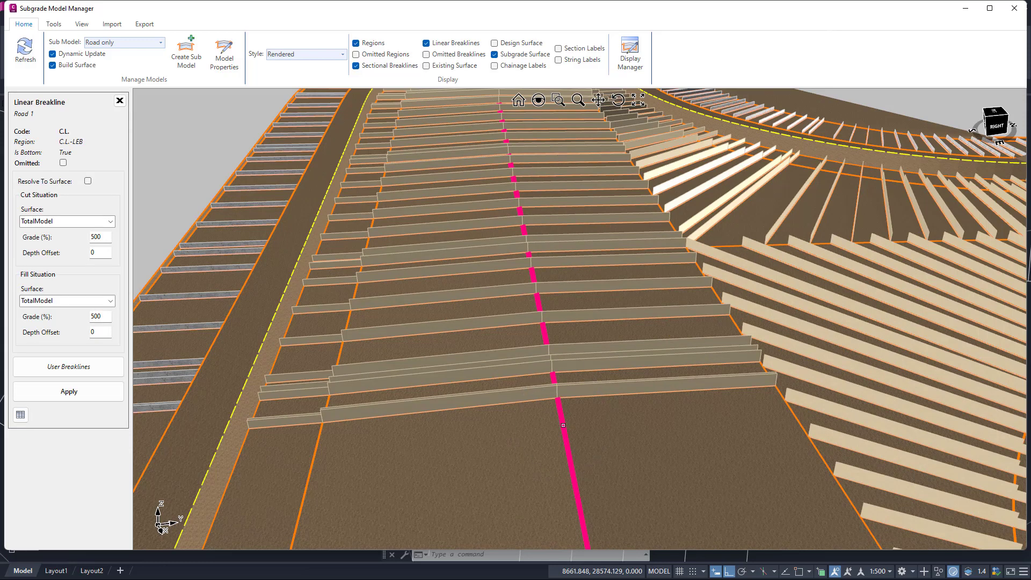
pyautogui.click(463, 410)
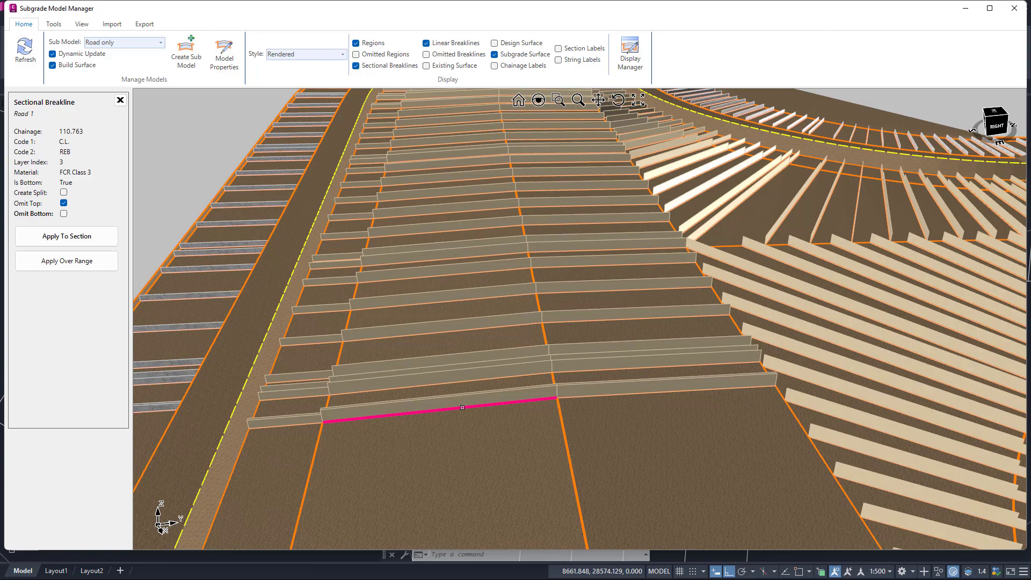
# Turn on the omitted breaklines and examine them along Road 1 from several angles
pyautogui.moveTo(380, 348); pyautogui.dragTo(384, 340, button='middle')
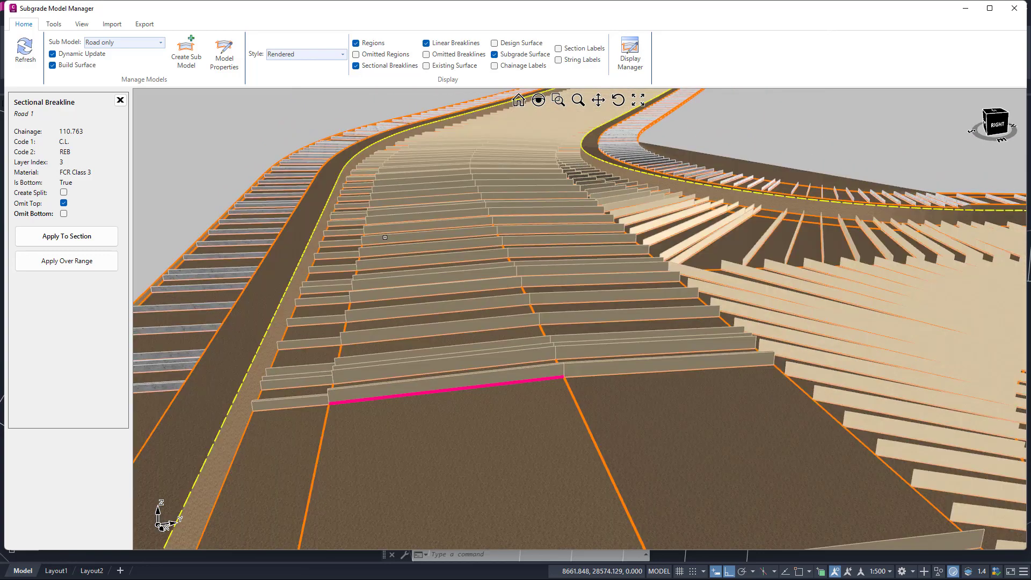
pyautogui.click(427, 55)
pyautogui.moveTo(500, 395); pyautogui.dragTo(354, 399, button='middle')
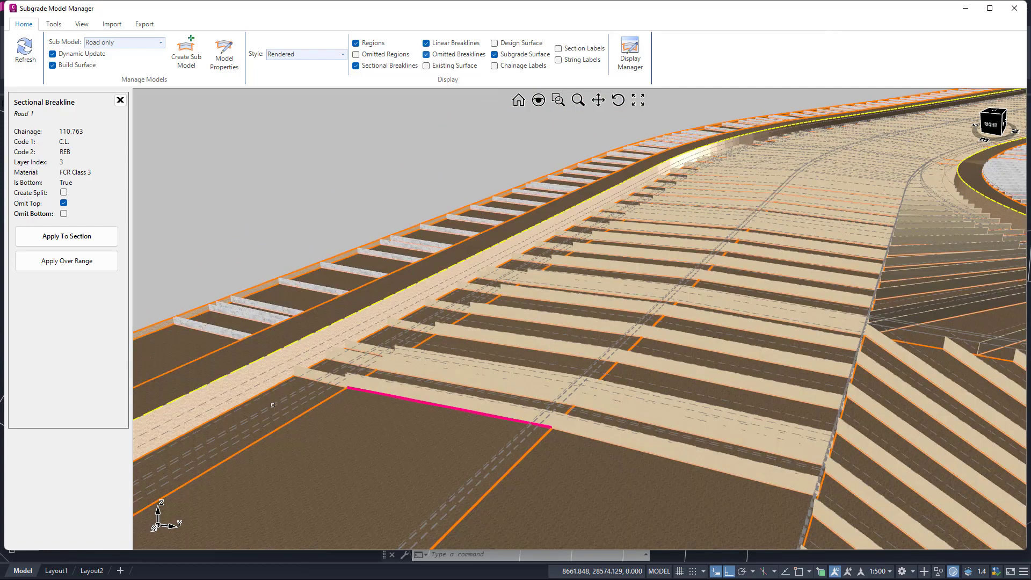
pyautogui.moveTo(276, 405); pyautogui.dragTo(295, 395, button='middle')
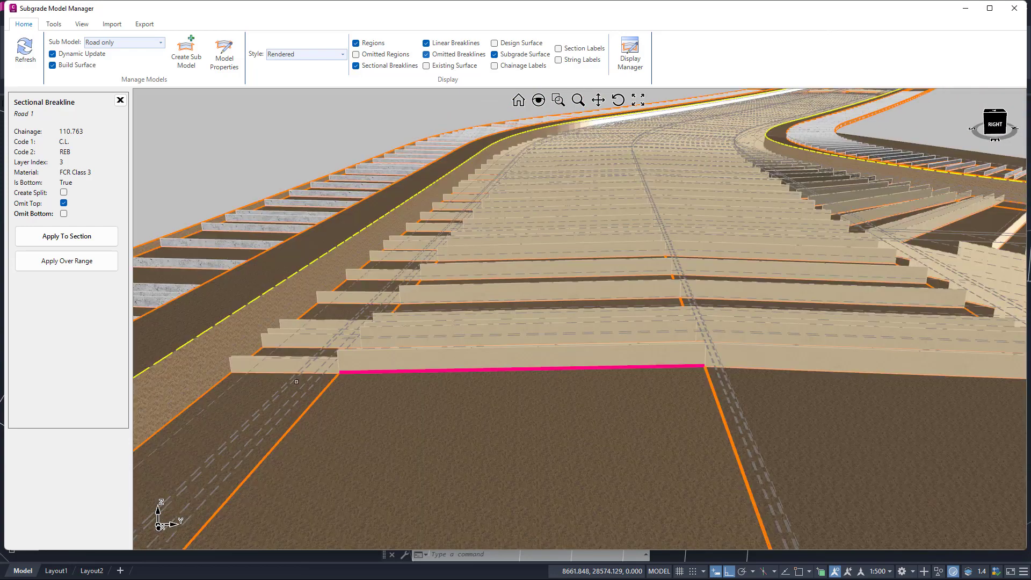
pyautogui.press('ctrl')
pyautogui.press('ctrl')
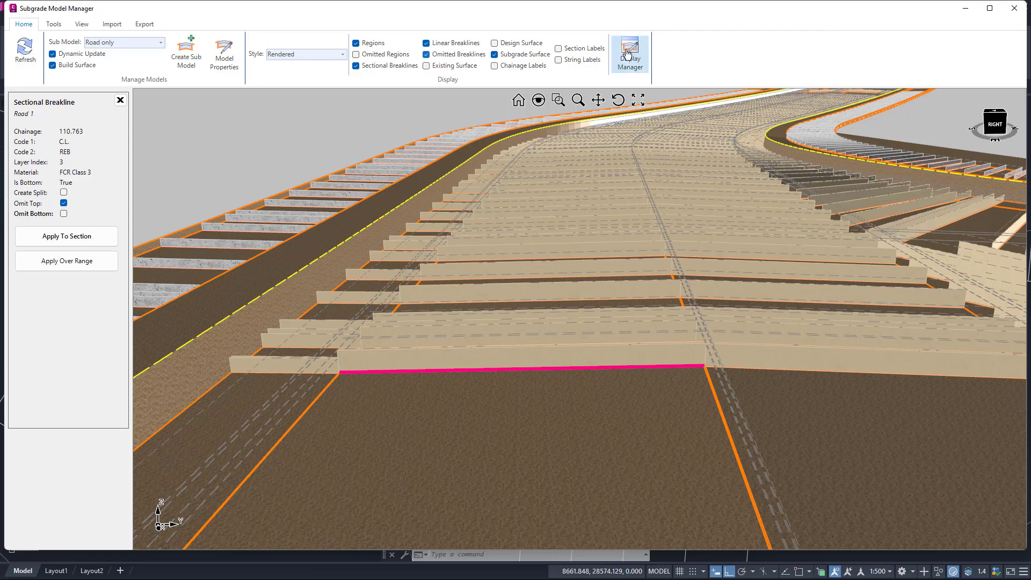
pyautogui.scroll(-3, 487, 250)
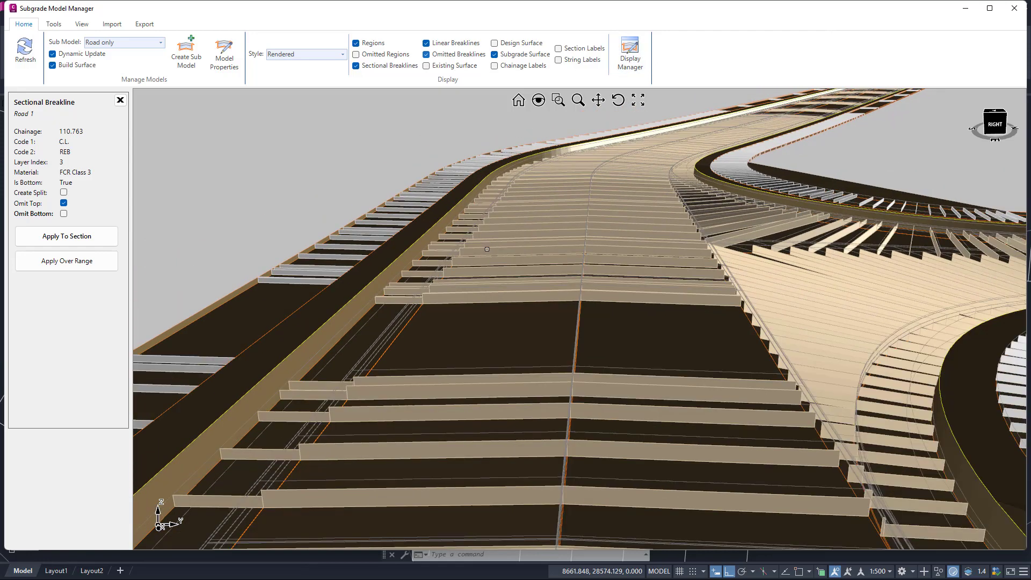
# Turn on the existing and design surfaces to compare them with the subgrade along the road towards the cul-de-sac
pyautogui.click(426, 66)
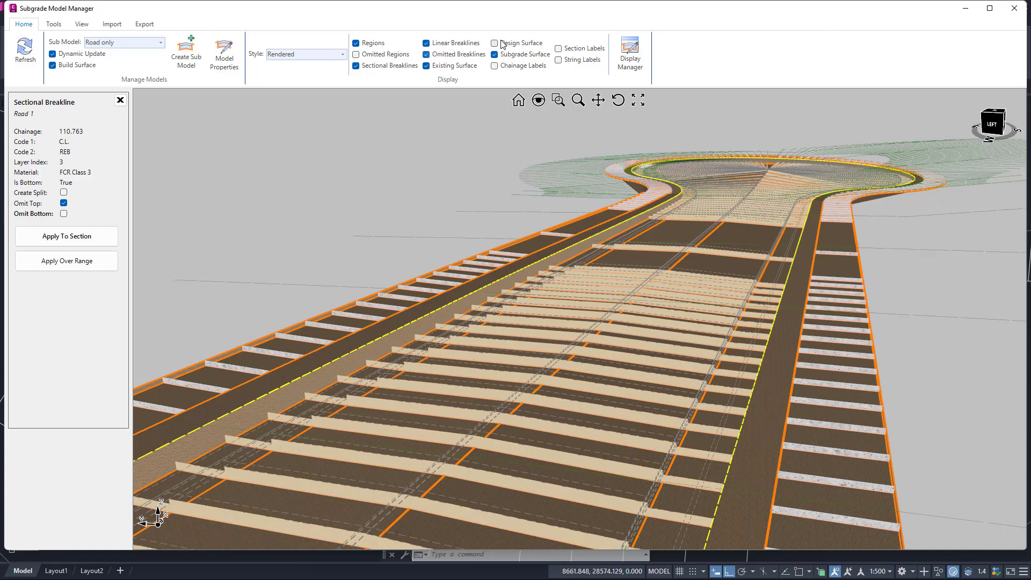
pyautogui.click(494, 43)
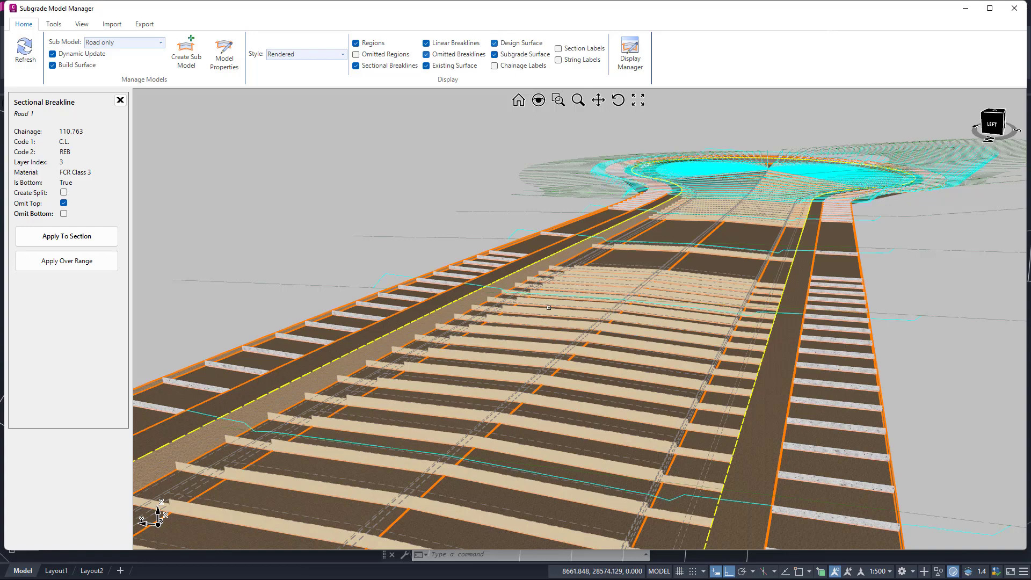
pyautogui.moveTo(394, 282)
pyautogui.mouseDown(button='middle')
pyautogui.moveTo(406, 279)
pyautogui.moveTo(388, 276)
pyautogui.mouseUp(button='middle')
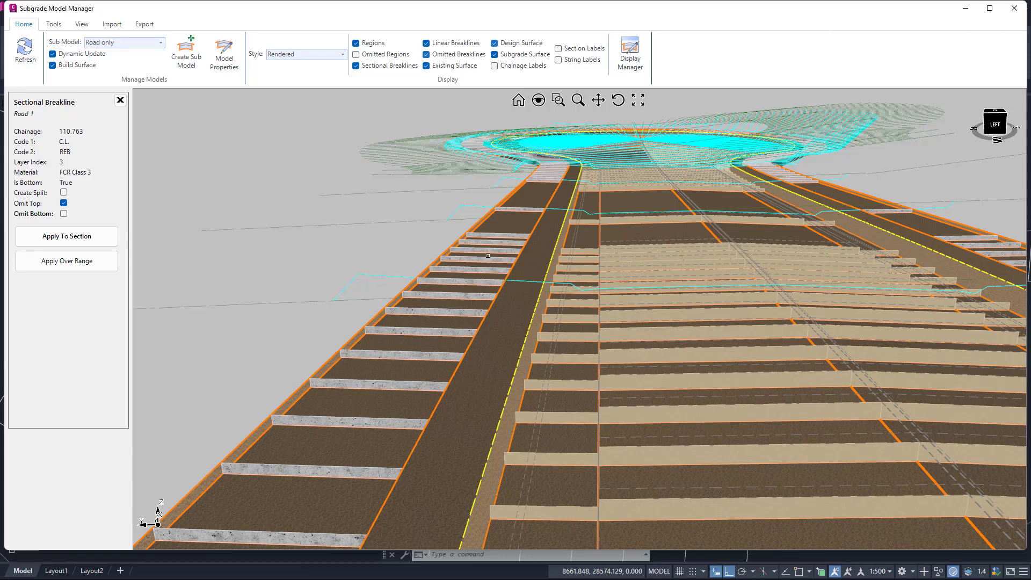
# Turn off the existing surface, the design surface and the omitted breaklines
pyautogui.click(451, 65)
pyautogui.click(518, 44)
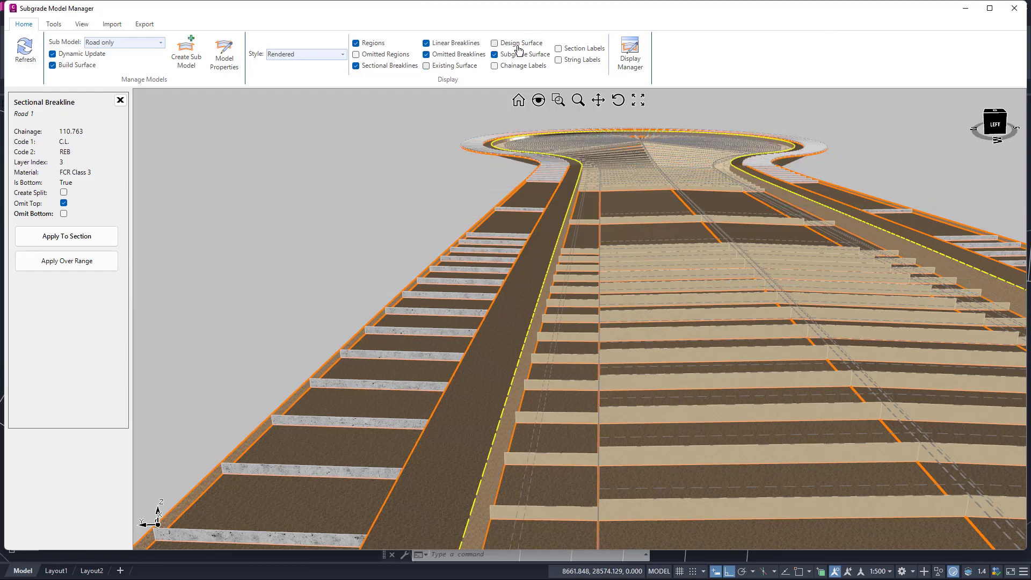
pyautogui.click(427, 55)
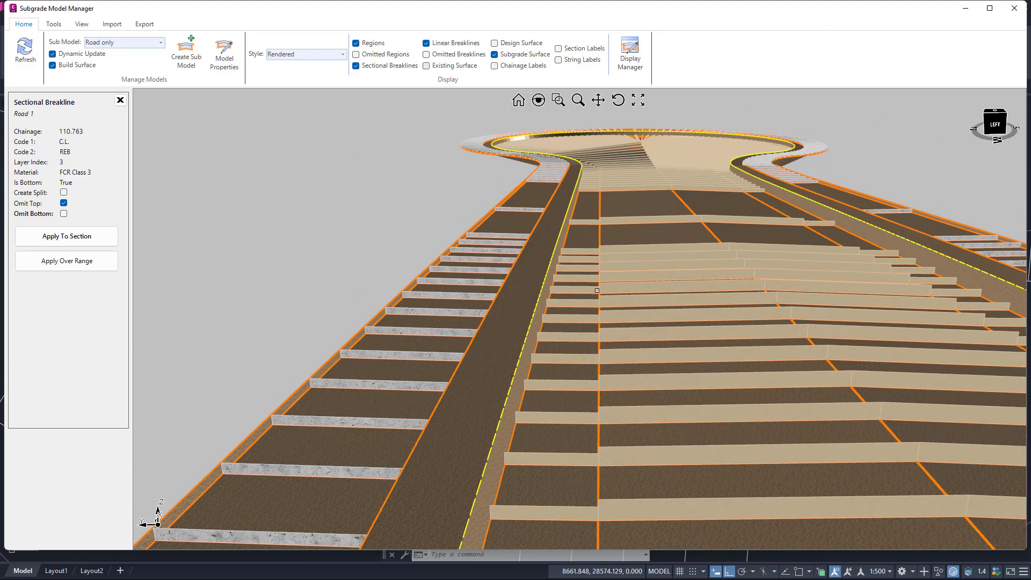
# Hide the subgrade surface to examine the regions and breaklines on their own, and show the surface again
pyautogui.scroll(-1, 509, 335)
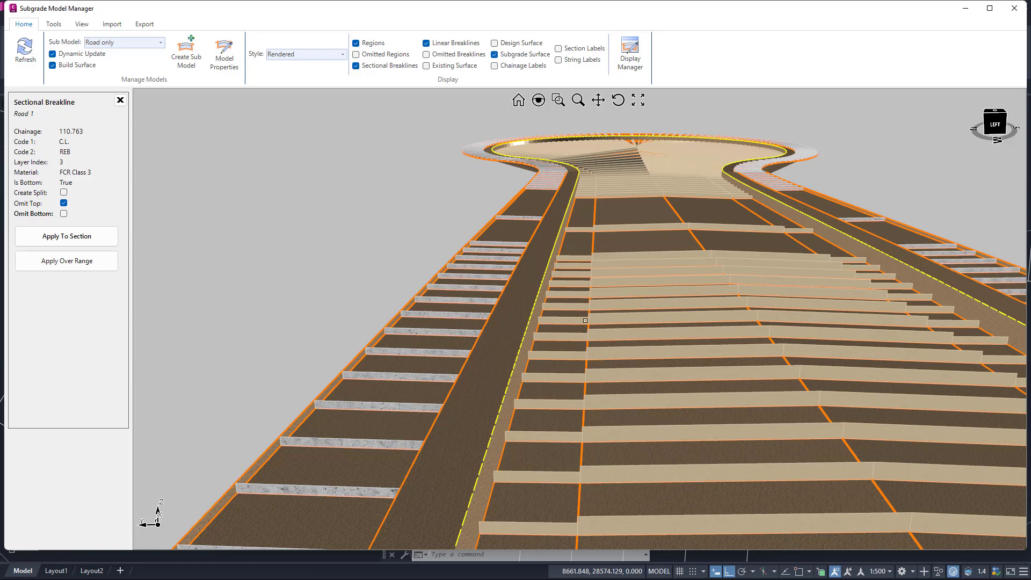
pyautogui.click(494, 54)
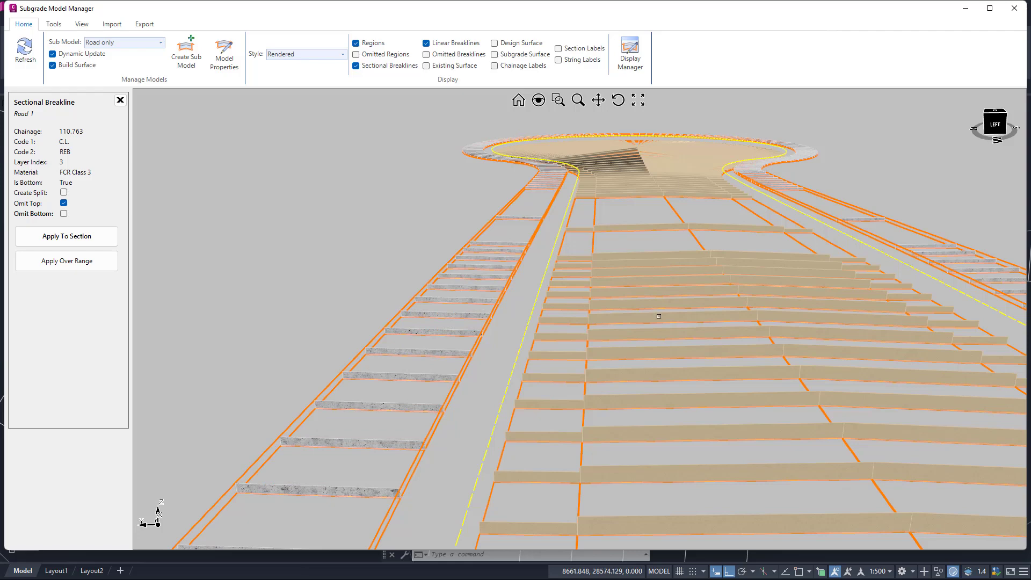
pyautogui.scroll(-8, 588, 279)
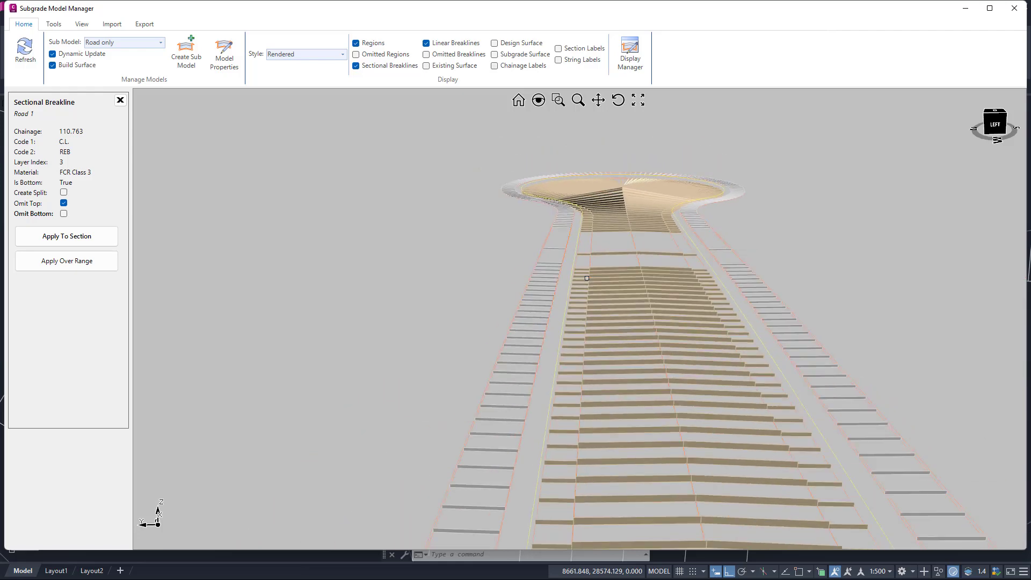
pyautogui.moveTo(587, 279); pyautogui.dragTo(537, 297, button='middle')
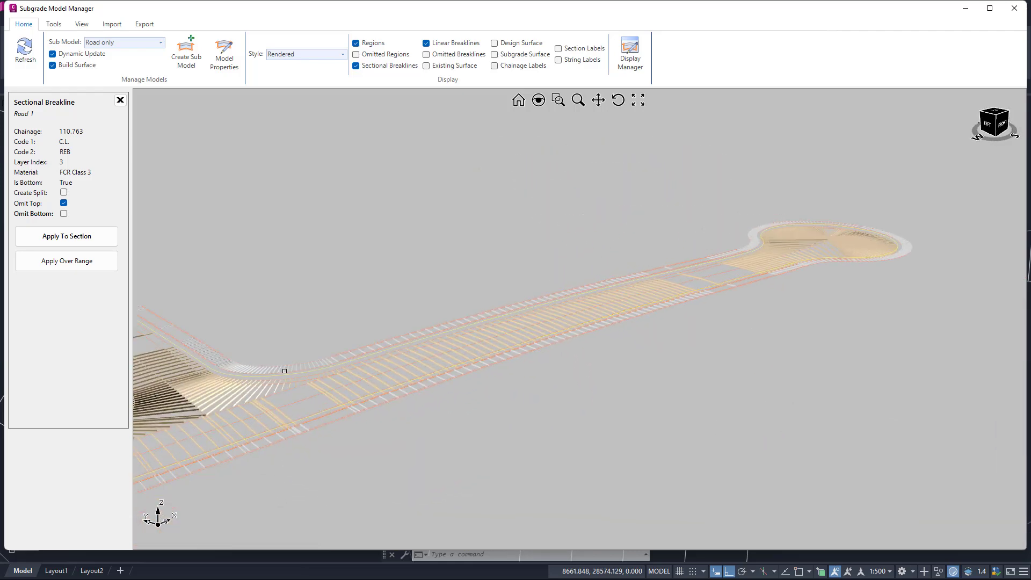
pyautogui.scroll(10, 325, 371)
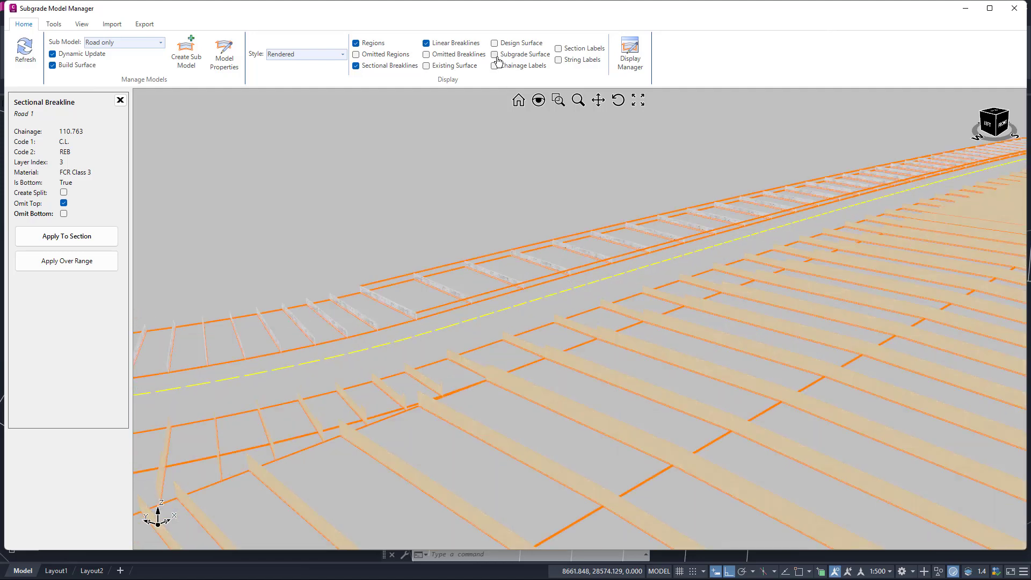
pyautogui.click(496, 55)
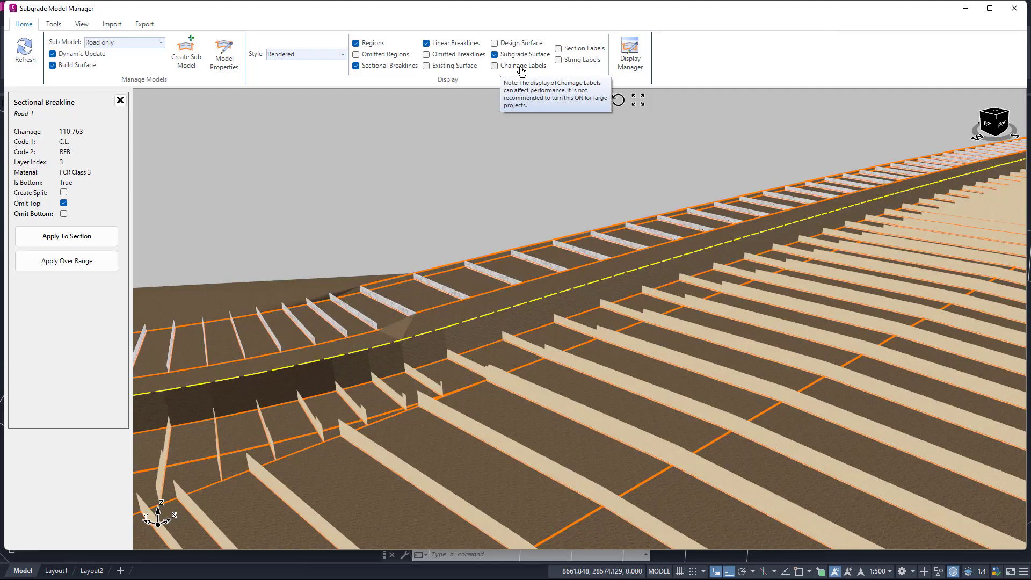
# Turn on the chainage labels to check the chainages along Road 1, and turn them off again
pyautogui.click(521, 66)
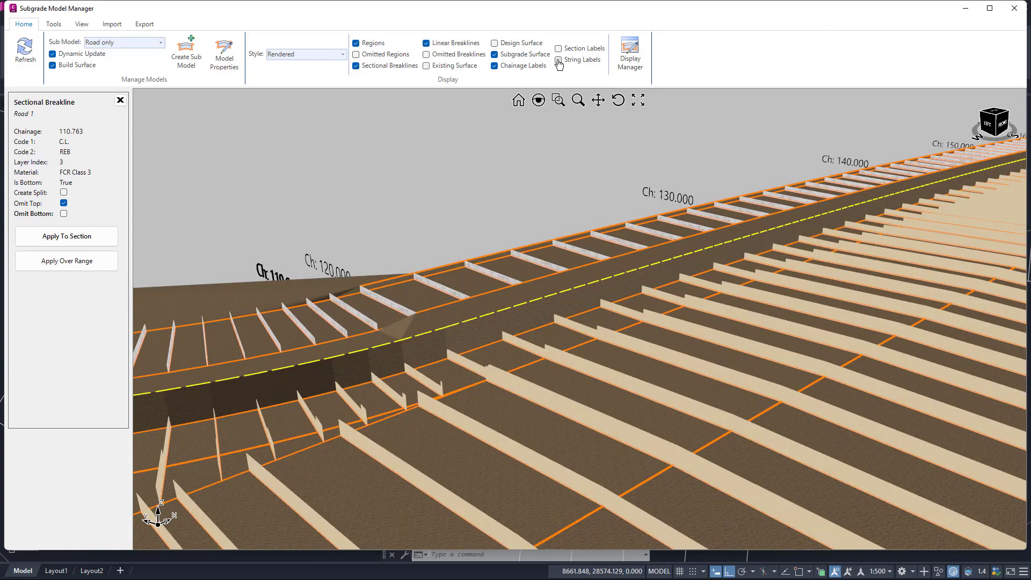
pyautogui.moveTo(617, 191); pyautogui.dragTo(665, 189, button='middle')
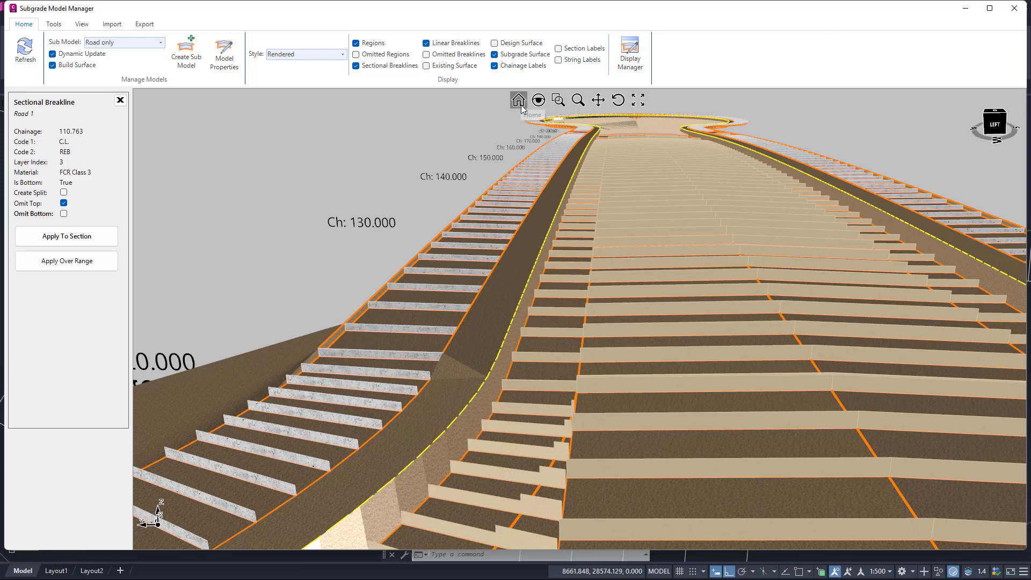
pyautogui.click(494, 67)
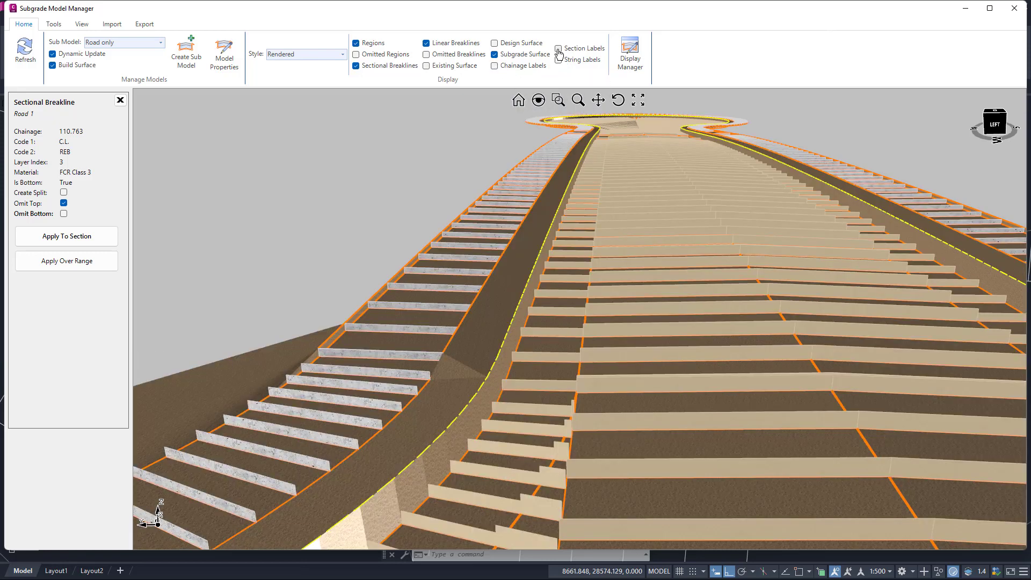
# Turn on the section labels and examine the layer depths, crossfalls and materials on the road sections up close
pyautogui.click(559, 49)
pyautogui.scroll(5, 592, 263)
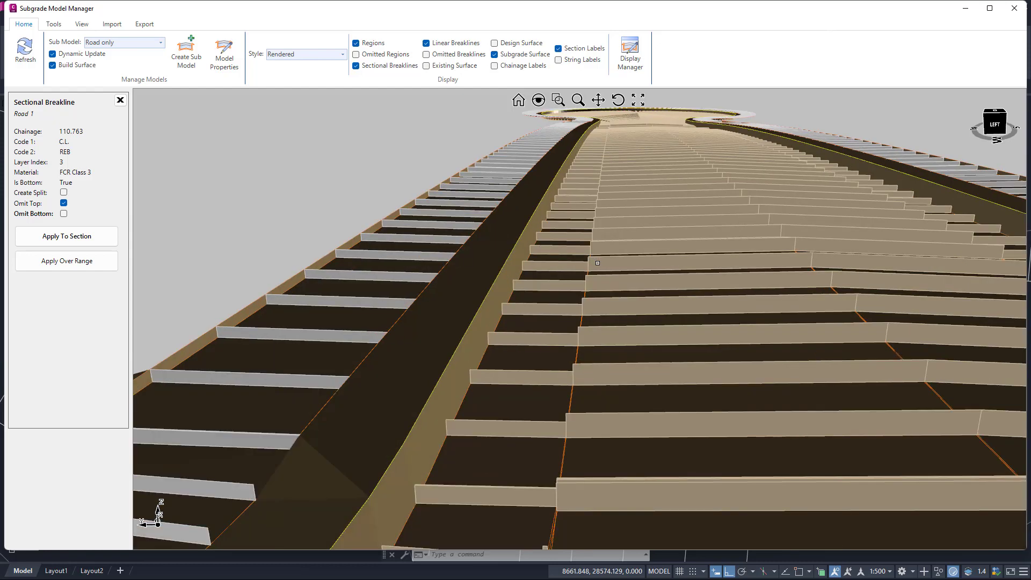
pyautogui.scroll(2, 564, 291)
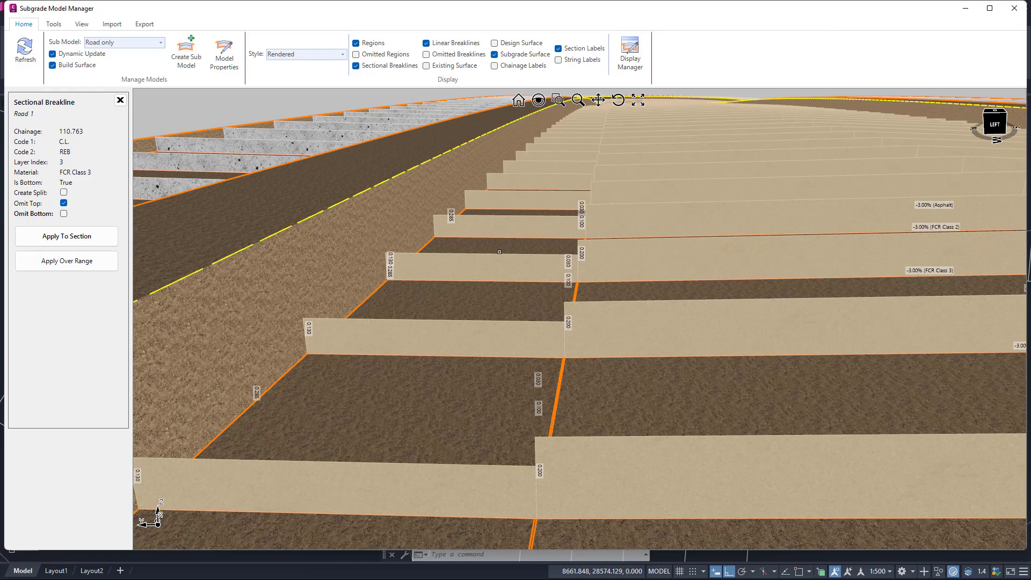
# Replace the section labels with string labels and view the labelled strings around the intersection
pyautogui.click(559, 60)
pyautogui.click(559, 48)
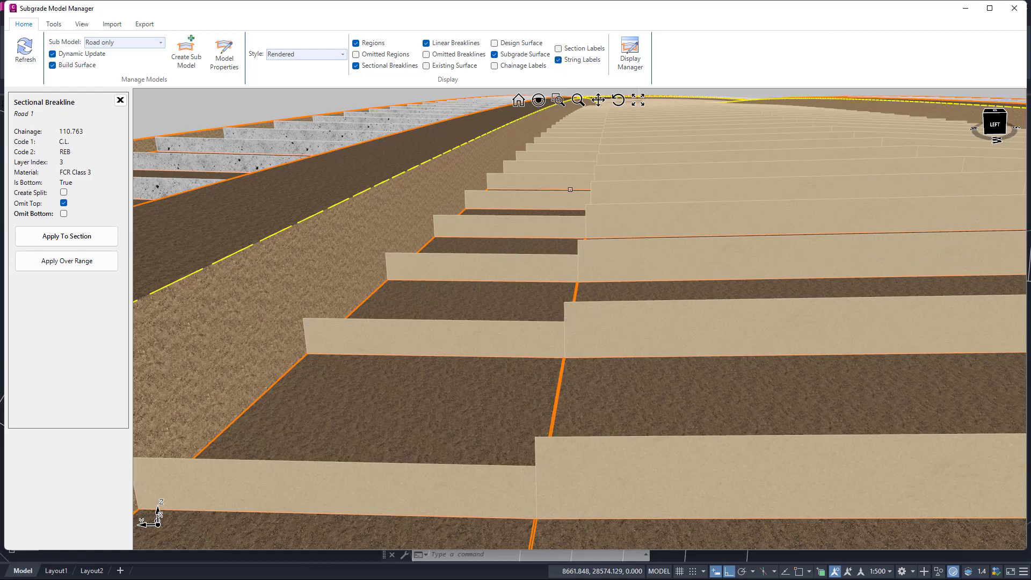
pyautogui.scroll(-5, 551, 214)
pyautogui.scroll(-4, 552, 214)
pyautogui.click(618, 101)
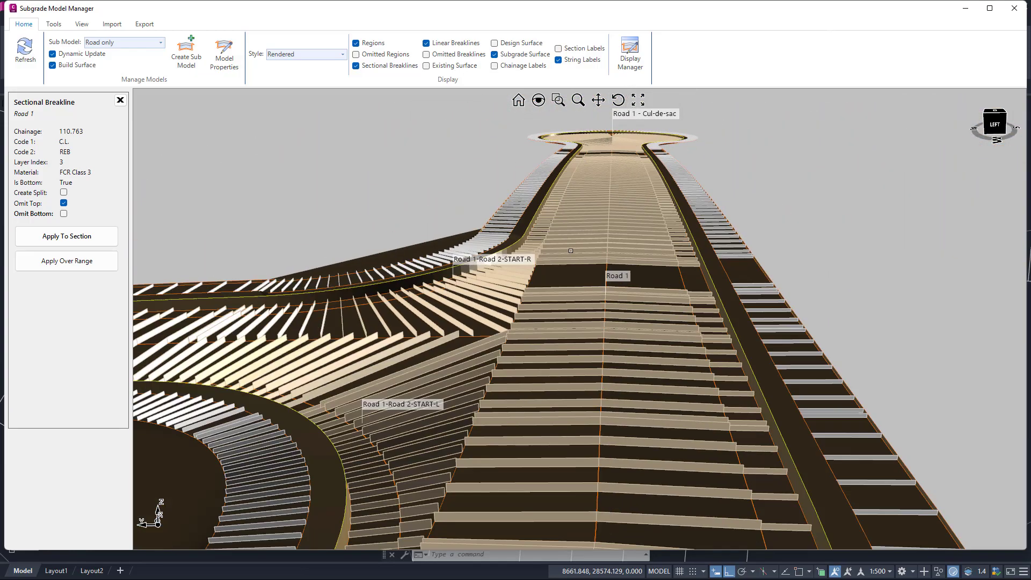
pyautogui.moveTo(612, 256); pyautogui.dragTo(509, 274)
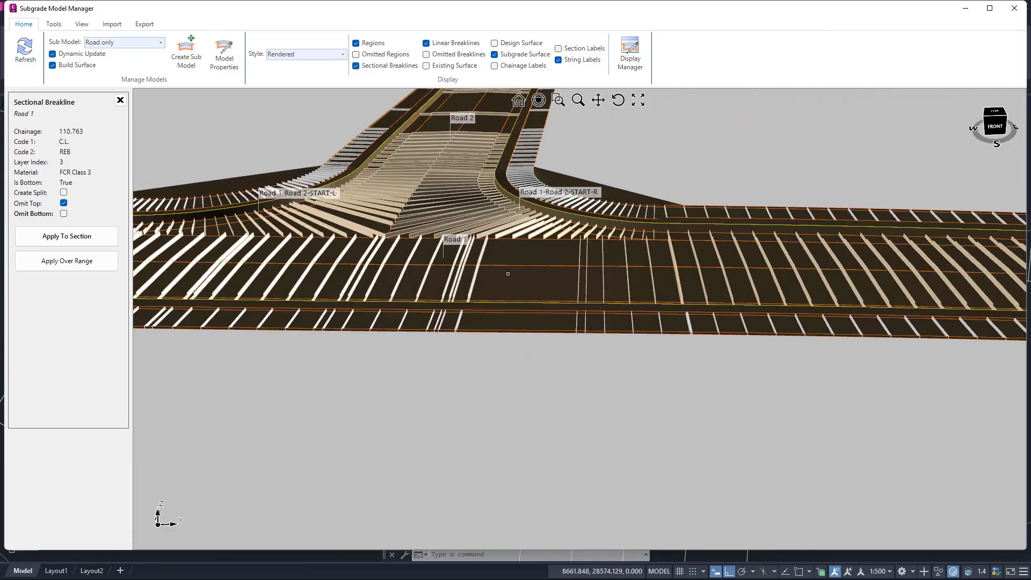